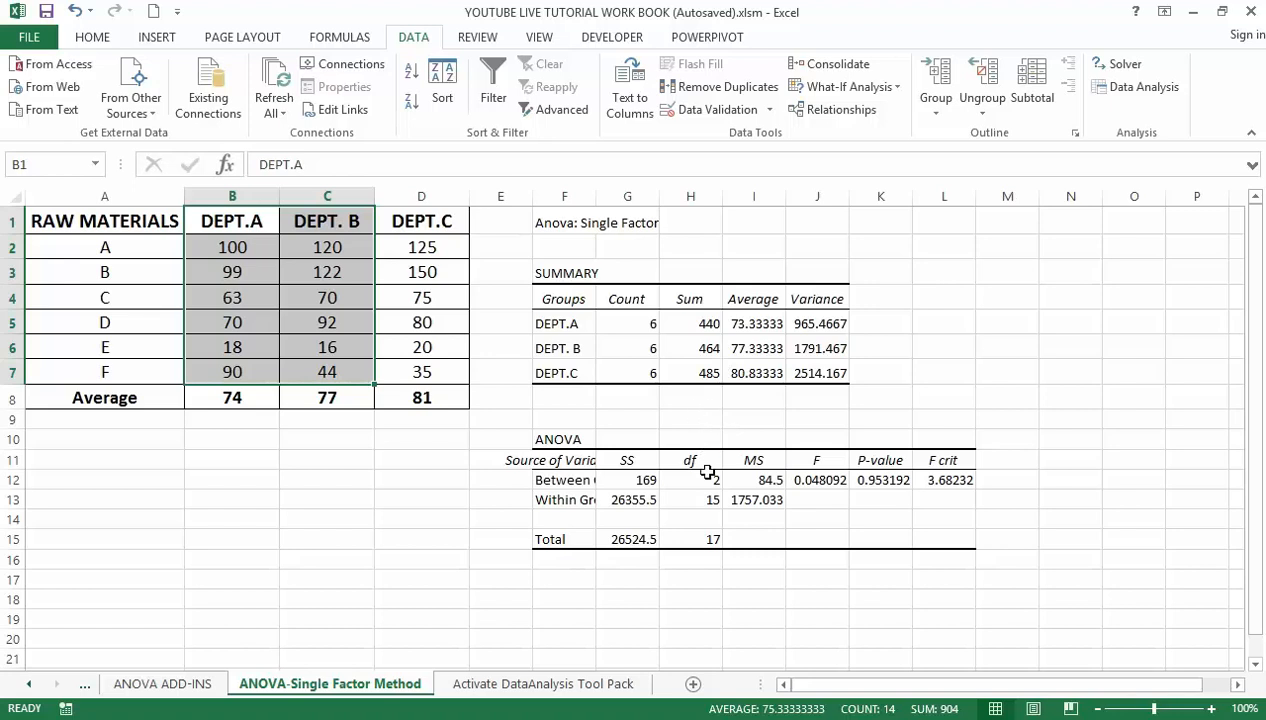
# - On the Activate DataAnalysis Tool Pack sheet, open the Excel Add-ins manager from the program options and confirm Analysis ToolPak as enabled
pyautogui.click(528, 690)
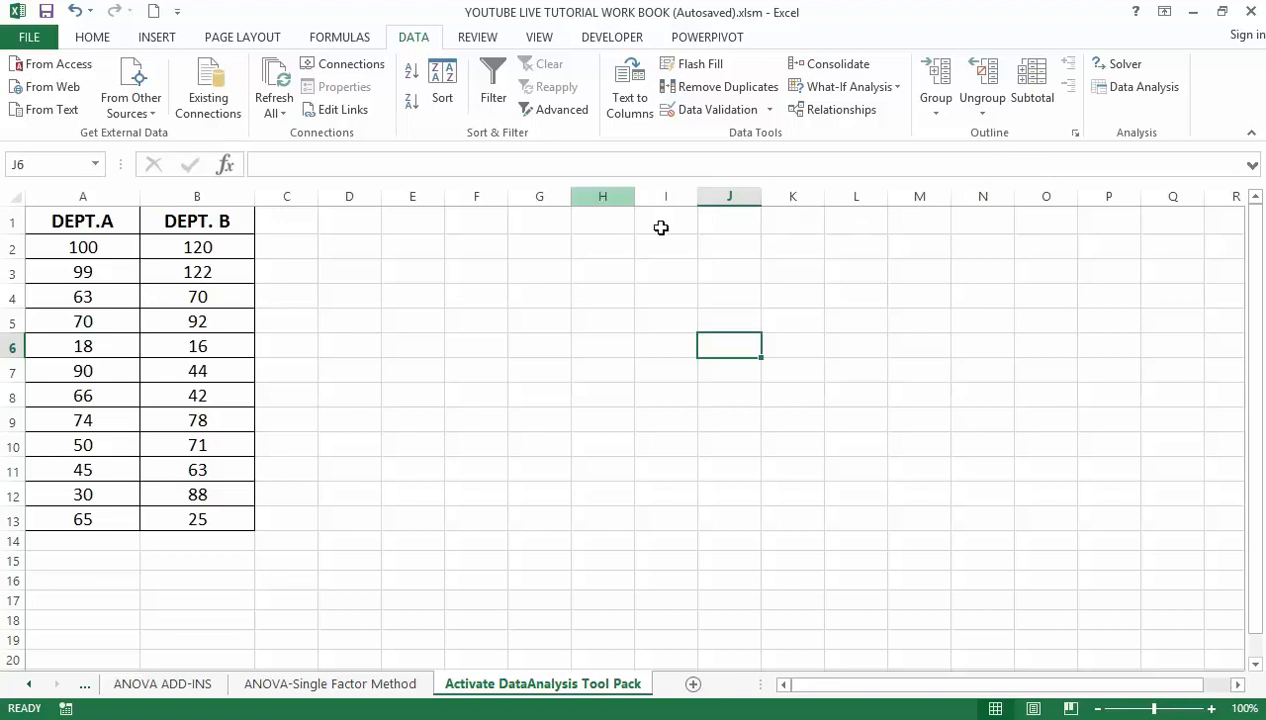
pyautogui.click(30, 38)
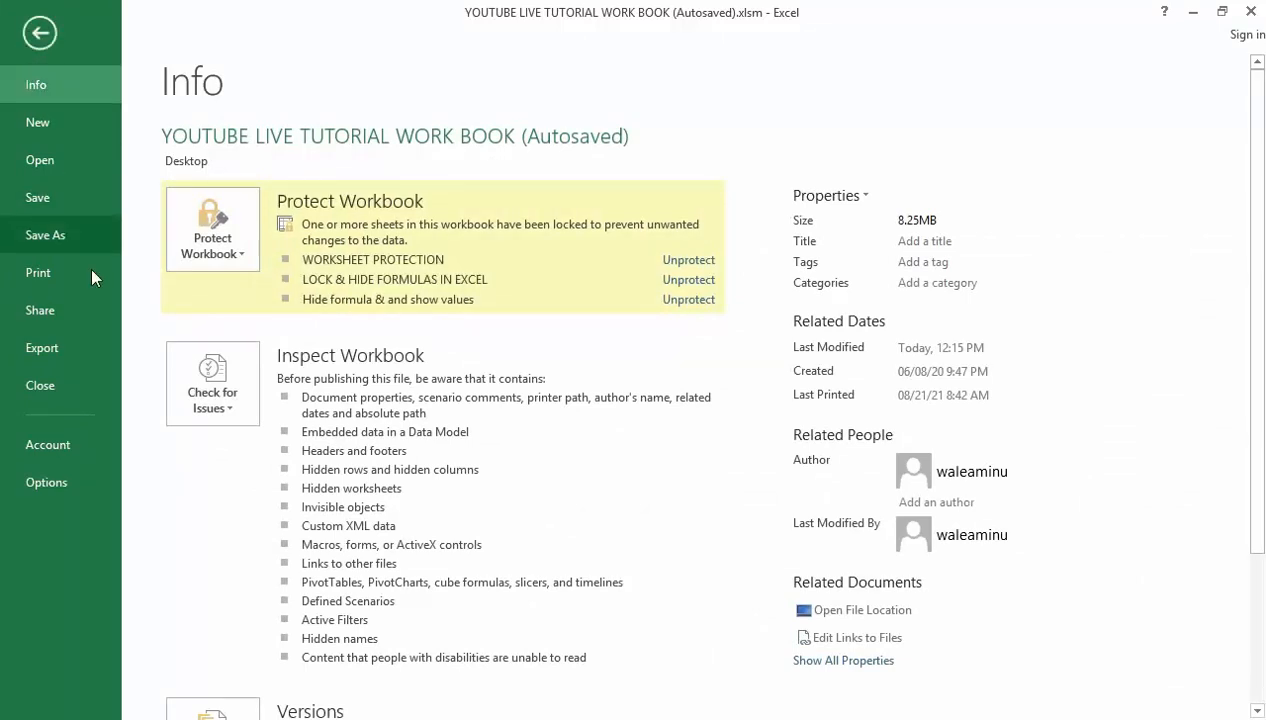
pyautogui.click(52, 484)
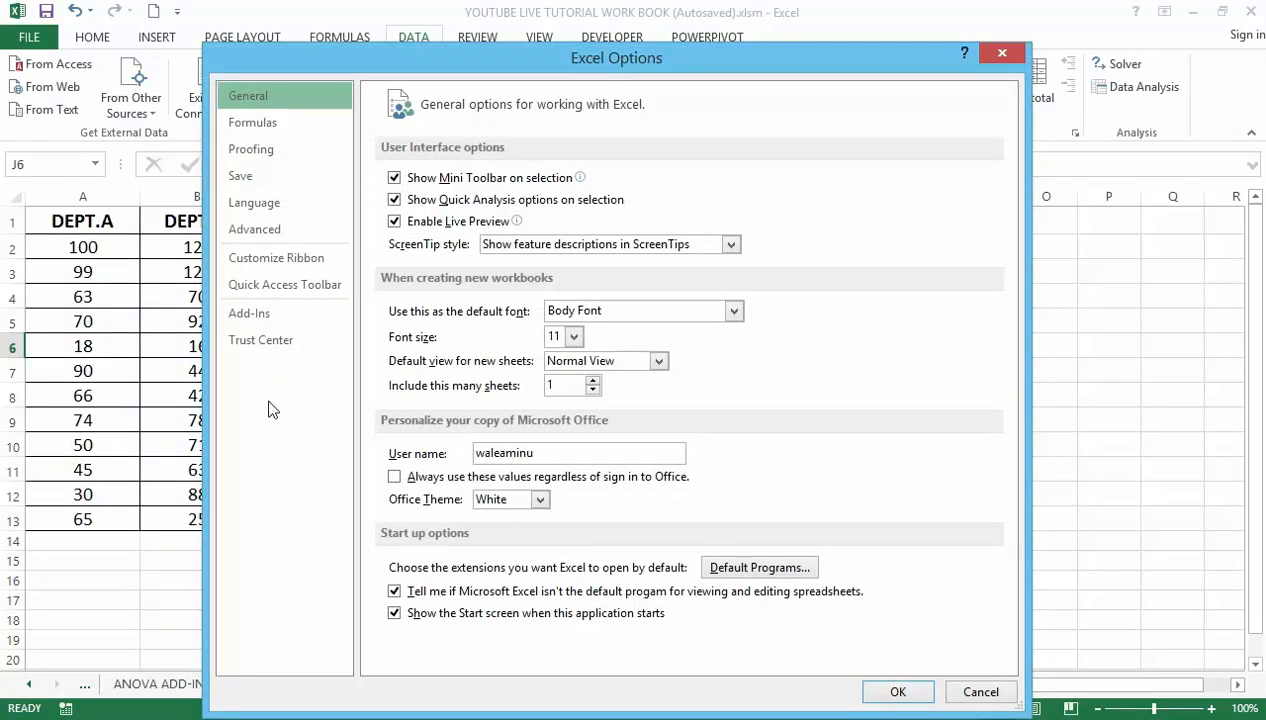
pyautogui.click(262, 314)
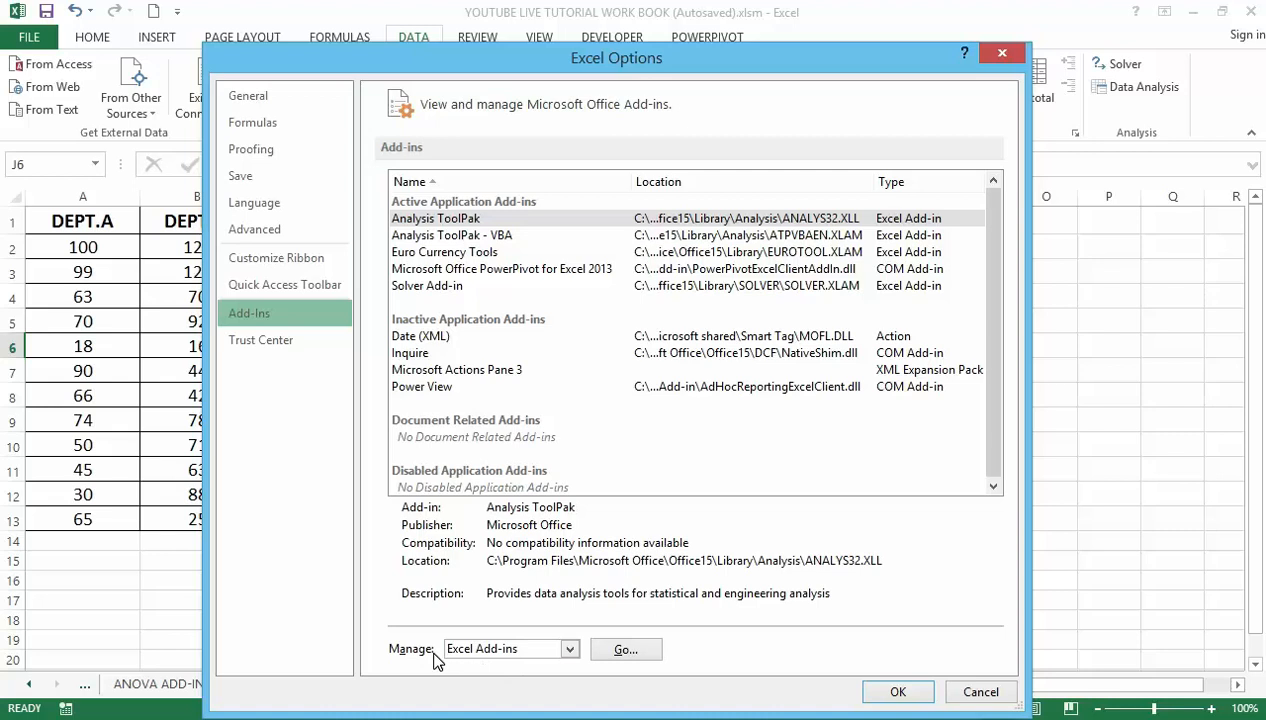
pyautogui.click(569, 649)
pyautogui.click(569, 649)
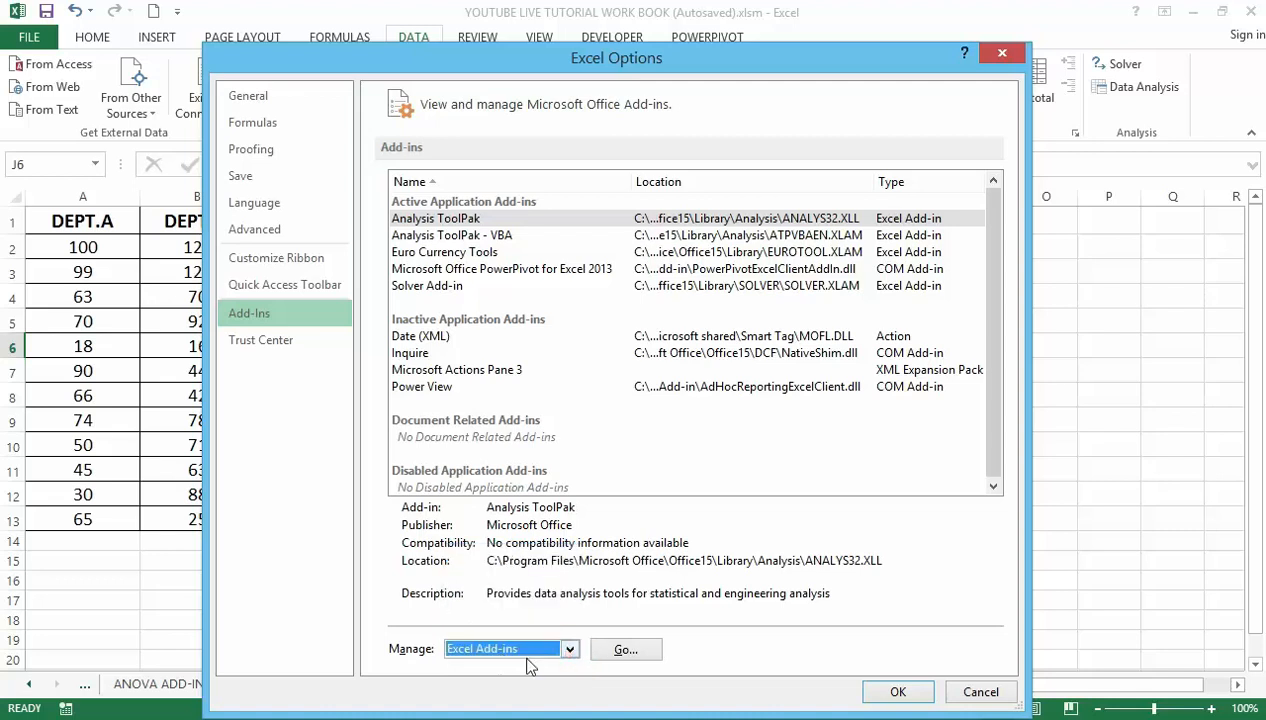
pyautogui.click(630, 650)
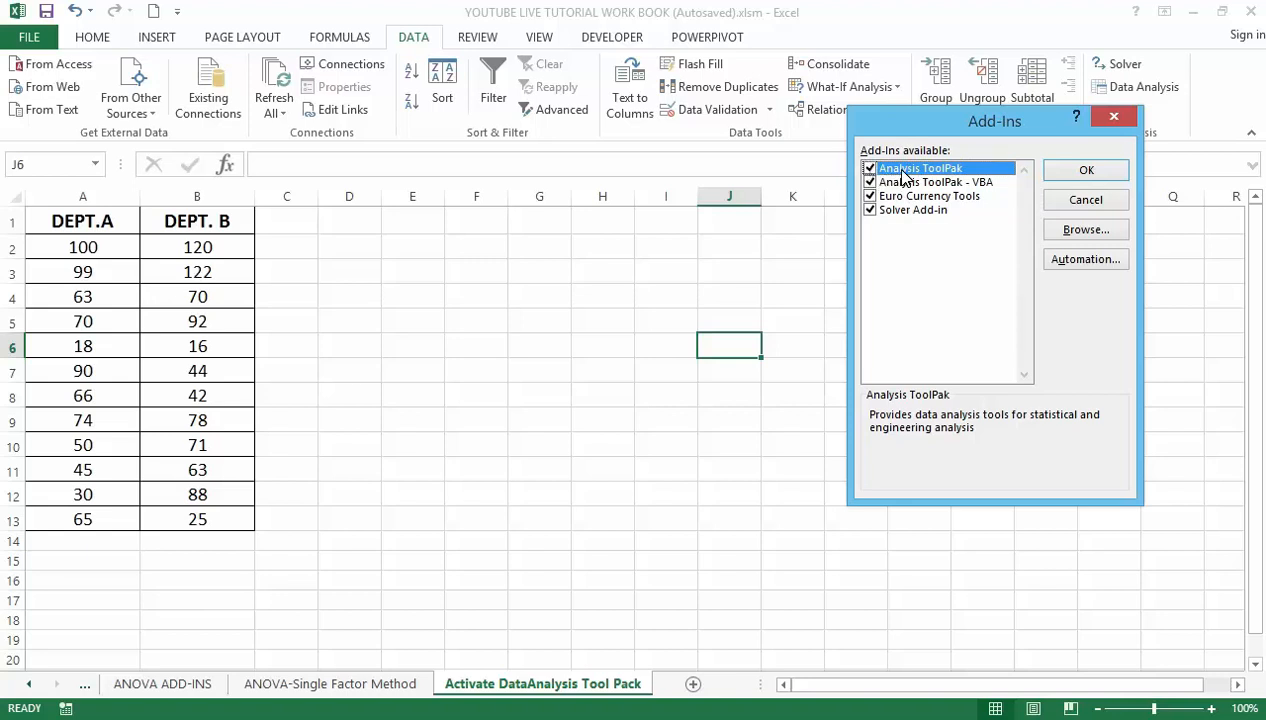
pyautogui.click(1070, 174)
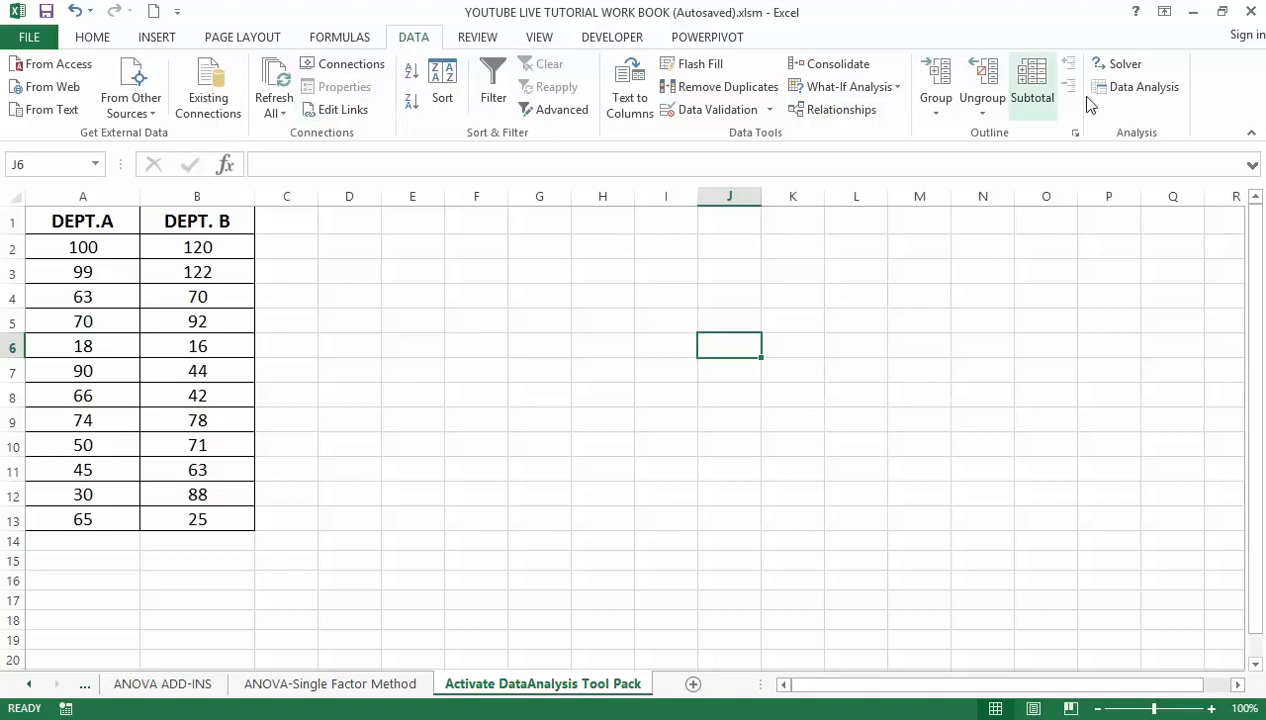
# - Start the t-Test: Paired Two Sample for Means from the Data Analysis tools
pyautogui.click(1144, 90)
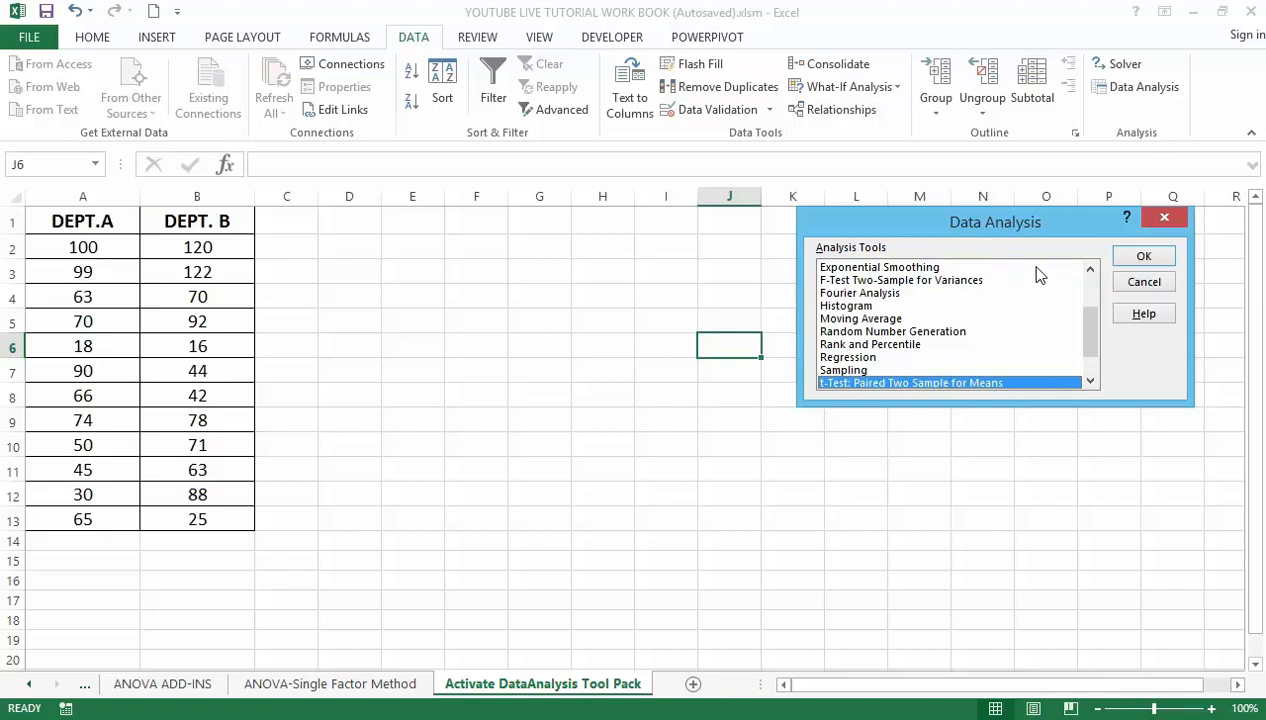
pyautogui.moveTo(1090, 325); pyautogui.dragTo(1093, 340)
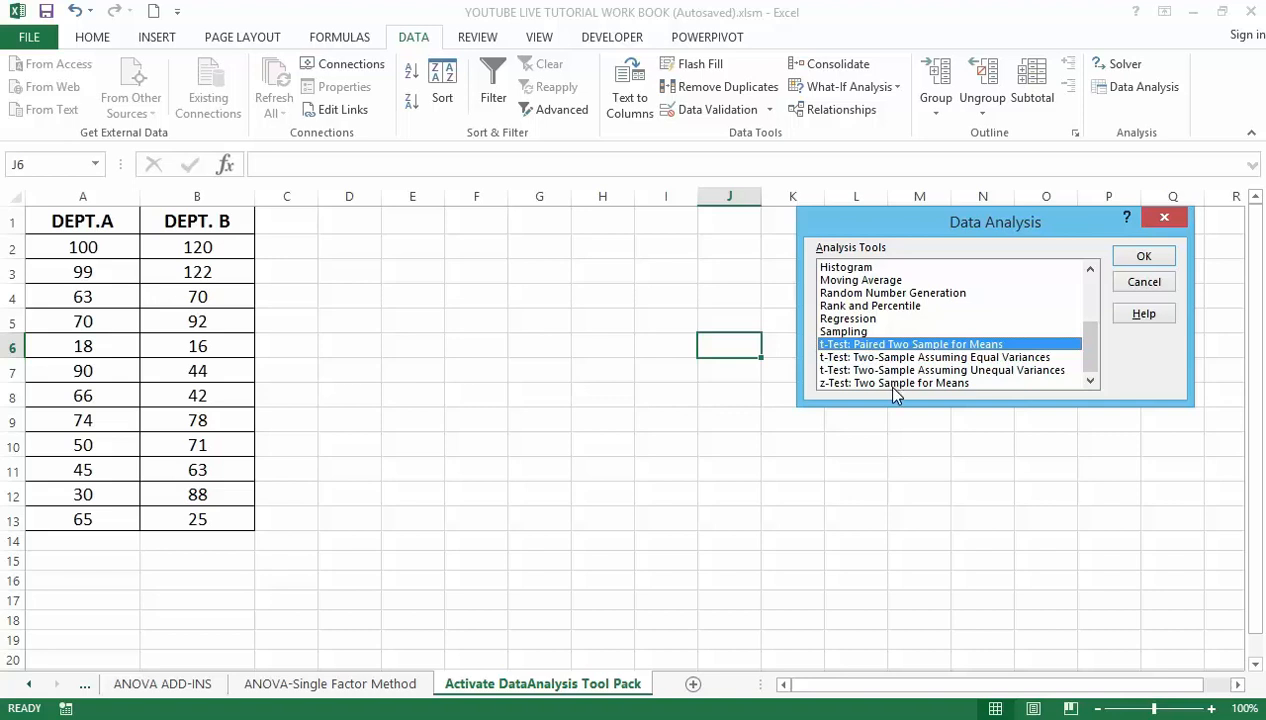
pyautogui.click(843, 357)
pyautogui.click(857, 344)
pyautogui.click(1124, 259)
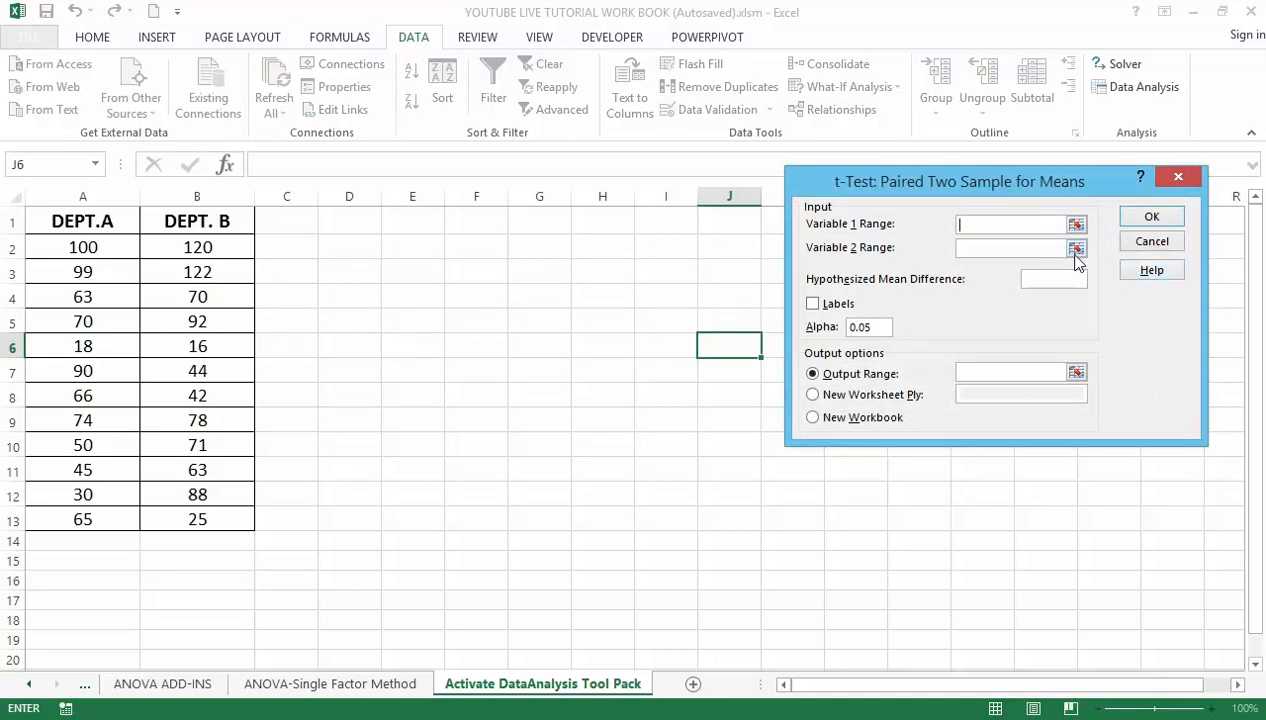
# - Set the Variable 1 Range to $A$1:$A$13 (DEPT.A) and the Variable 2 Range to $B$1:$B$13 (DEPT. B)
pyautogui.click(980, 222)
pyautogui.moveTo(99, 215); pyautogui.dragTo(74, 514)
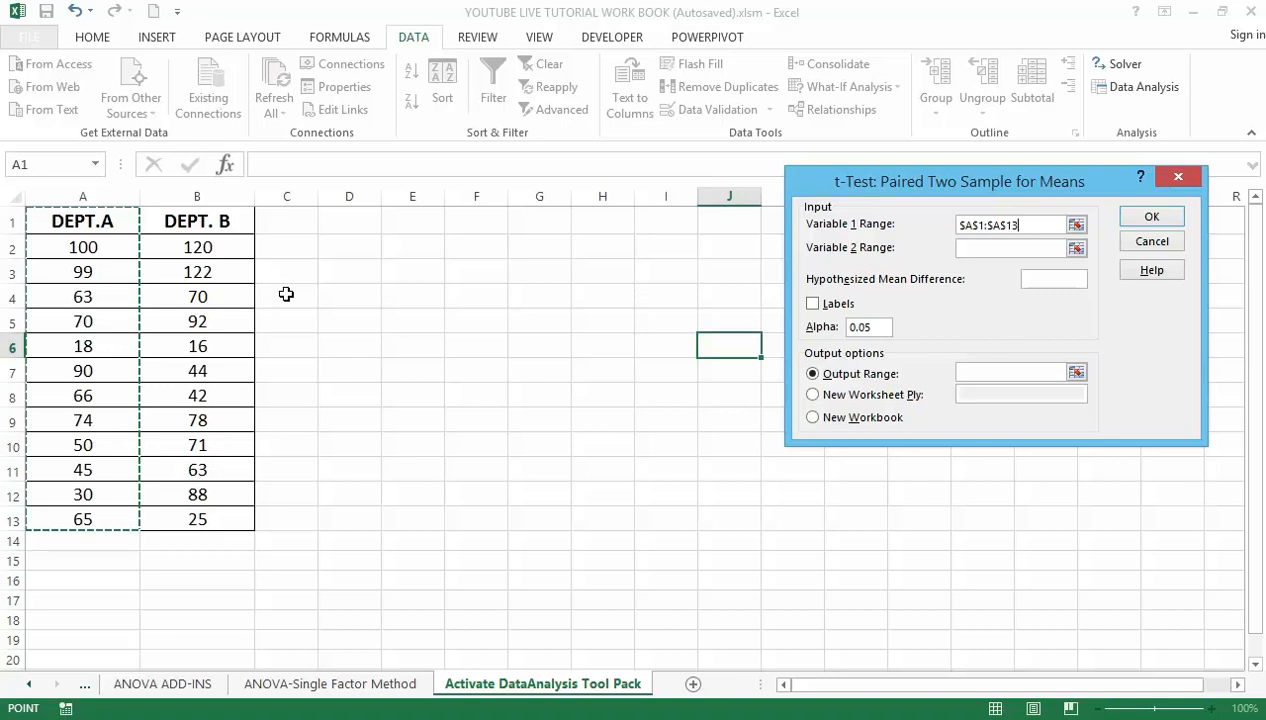
pyautogui.click(1009, 250)
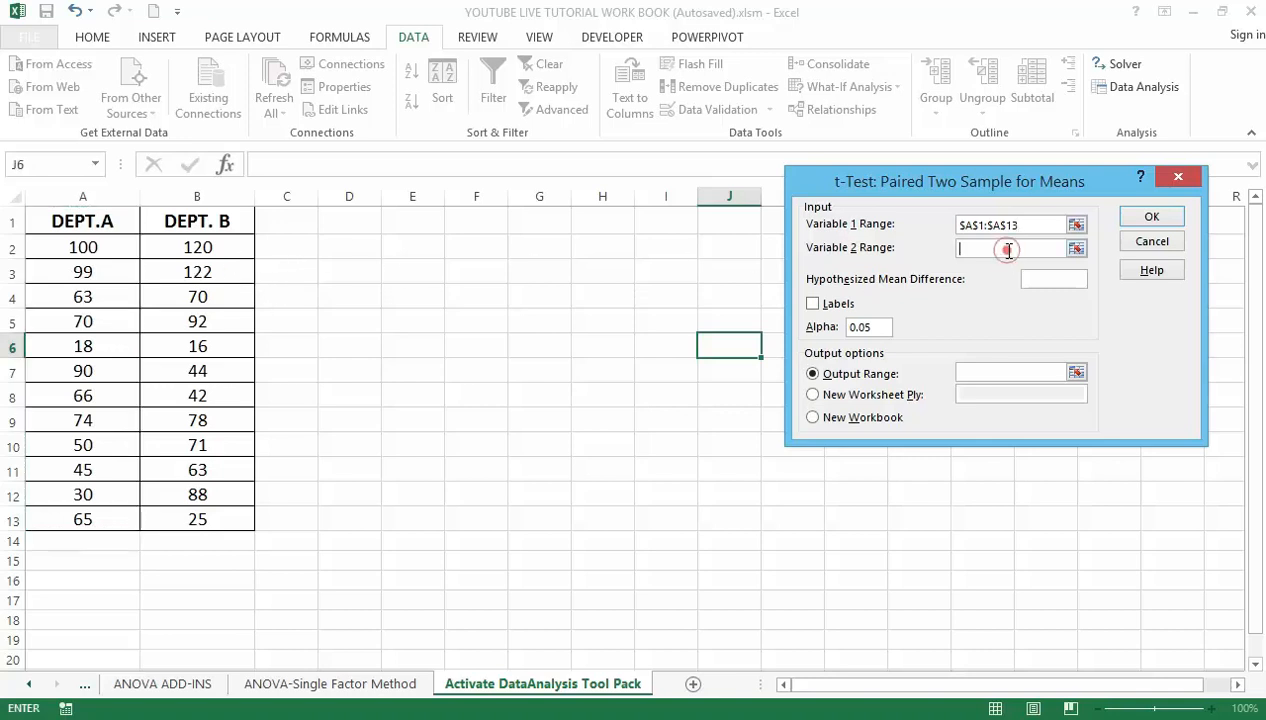
pyautogui.moveTo(228, 221); pyautogui.dragTo(197, 516)
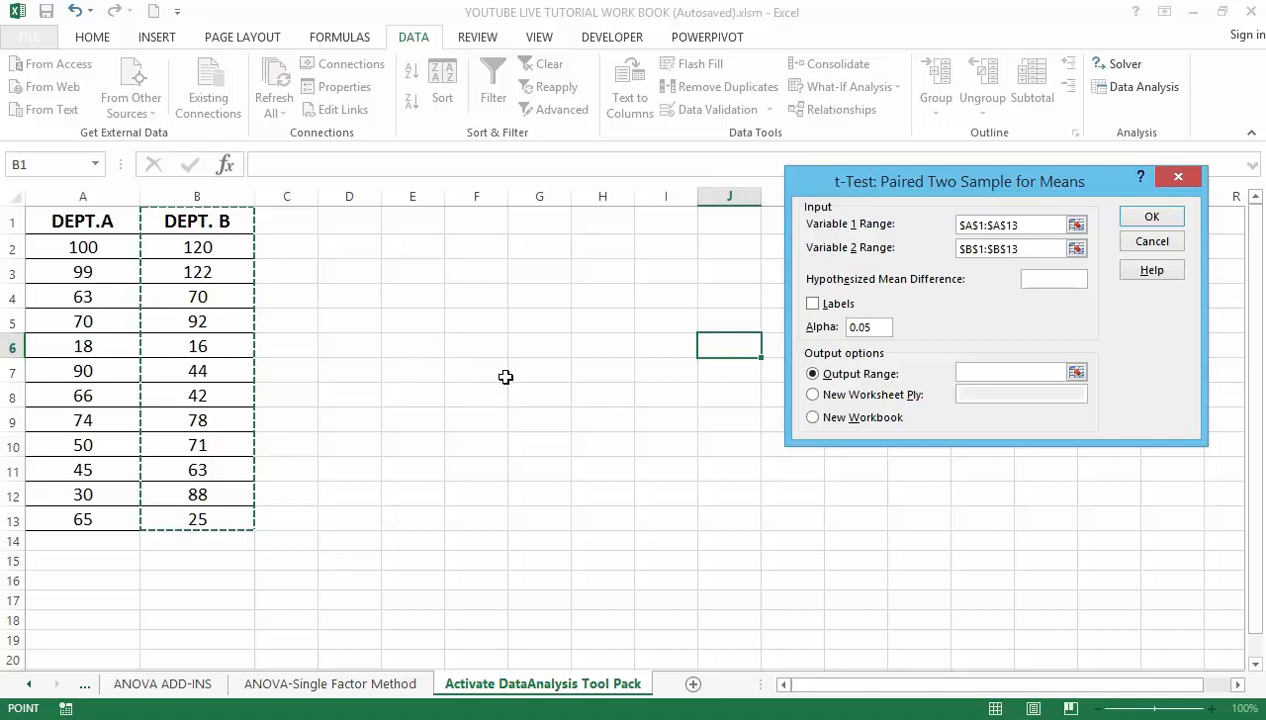
# - Try to send the t-test results to an output range starting at cell E1
pyautogui.click(812, 395)
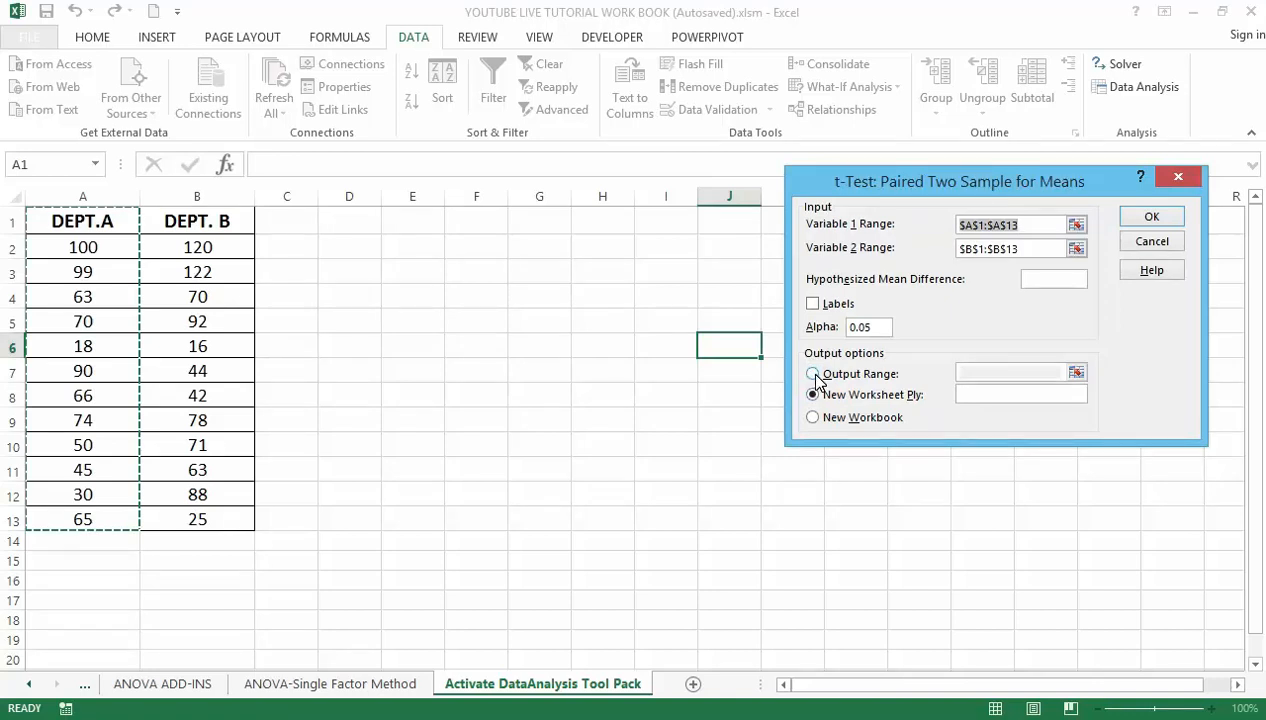
pyautogui.click(816, 377)
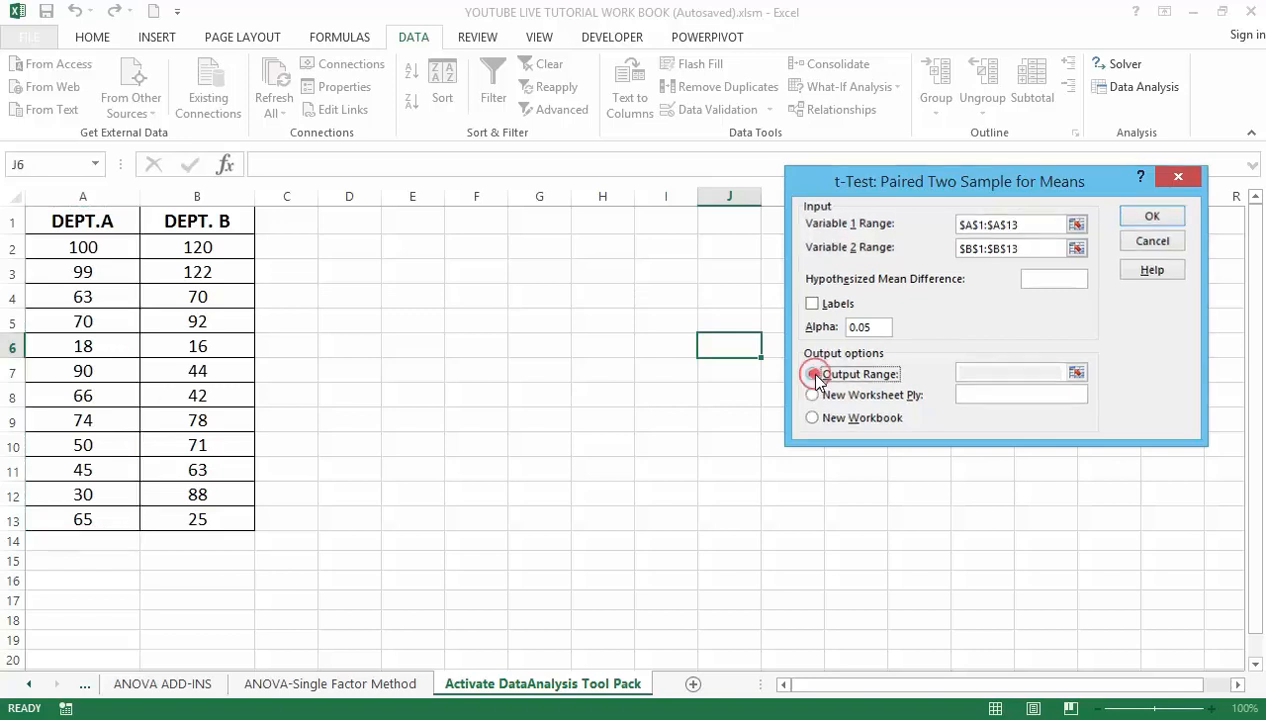
pyautogui.click(813, 396)
pyautogui.click(811, 375)
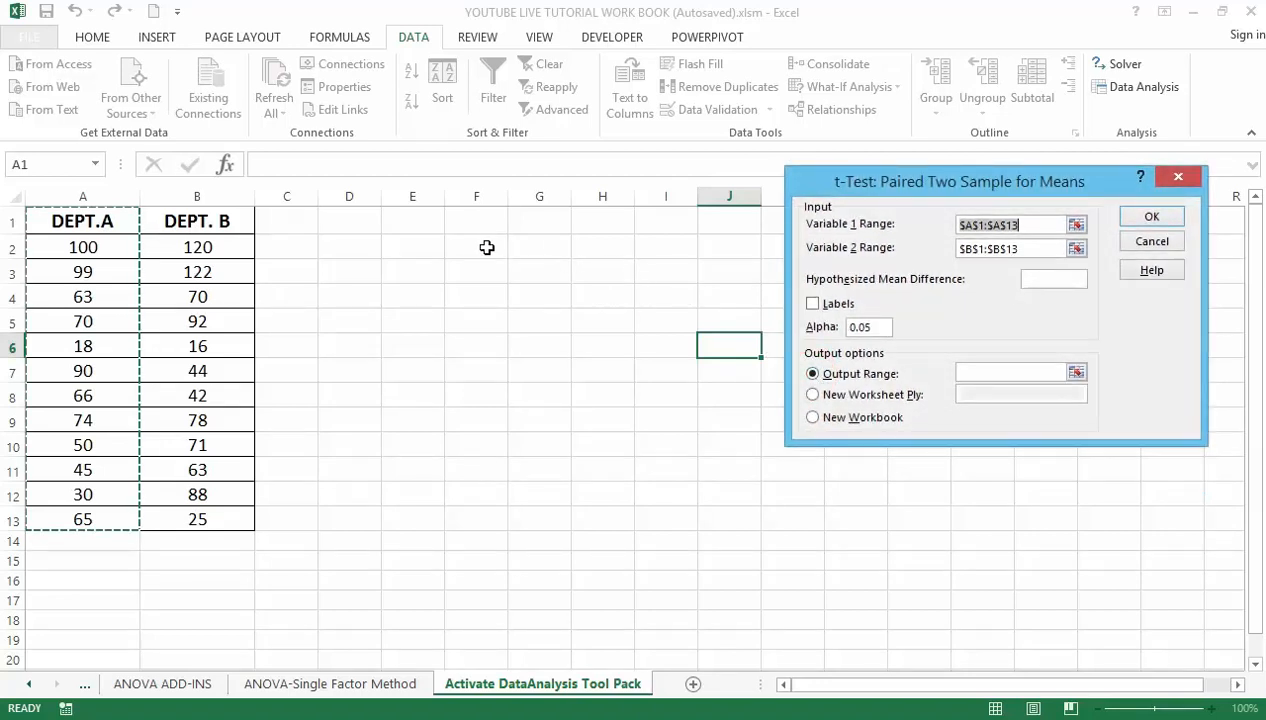
pyautogui.click(416, 216)
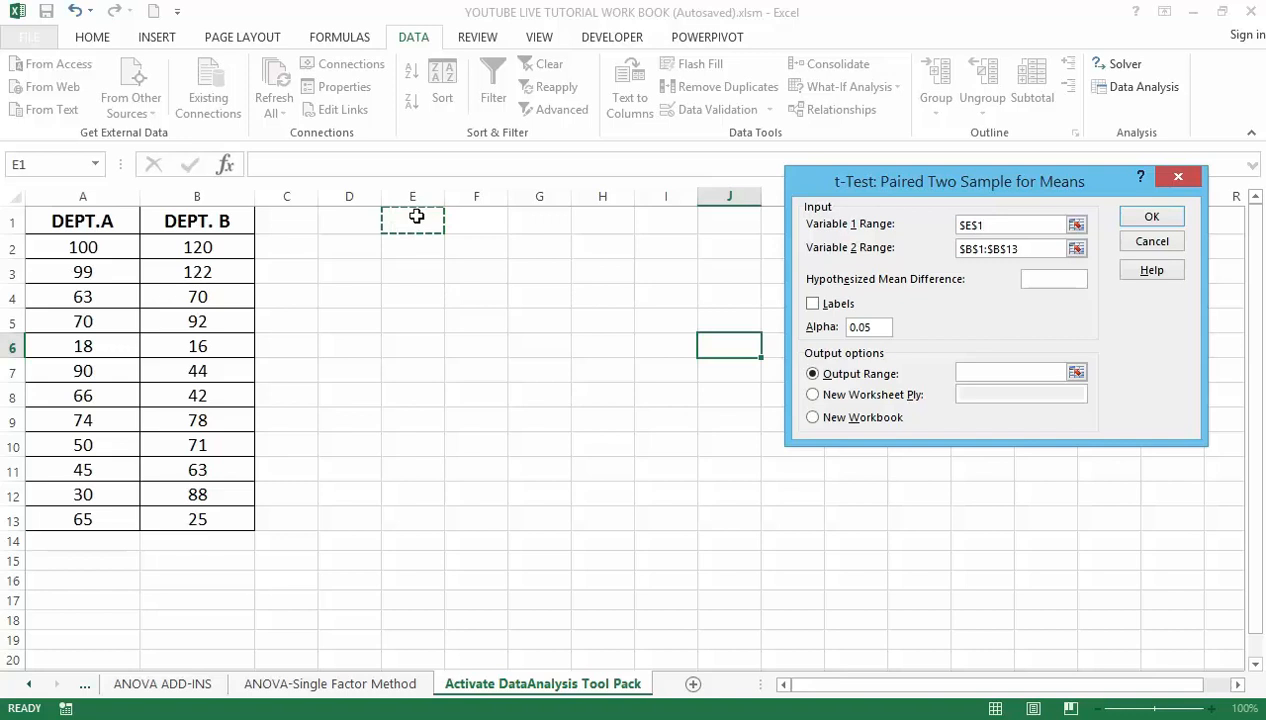
# - Turn on Labels and set the Variable 1 Range back to $A$1:$A$13 for the paired t-test
pyautogui.click(812, 305)
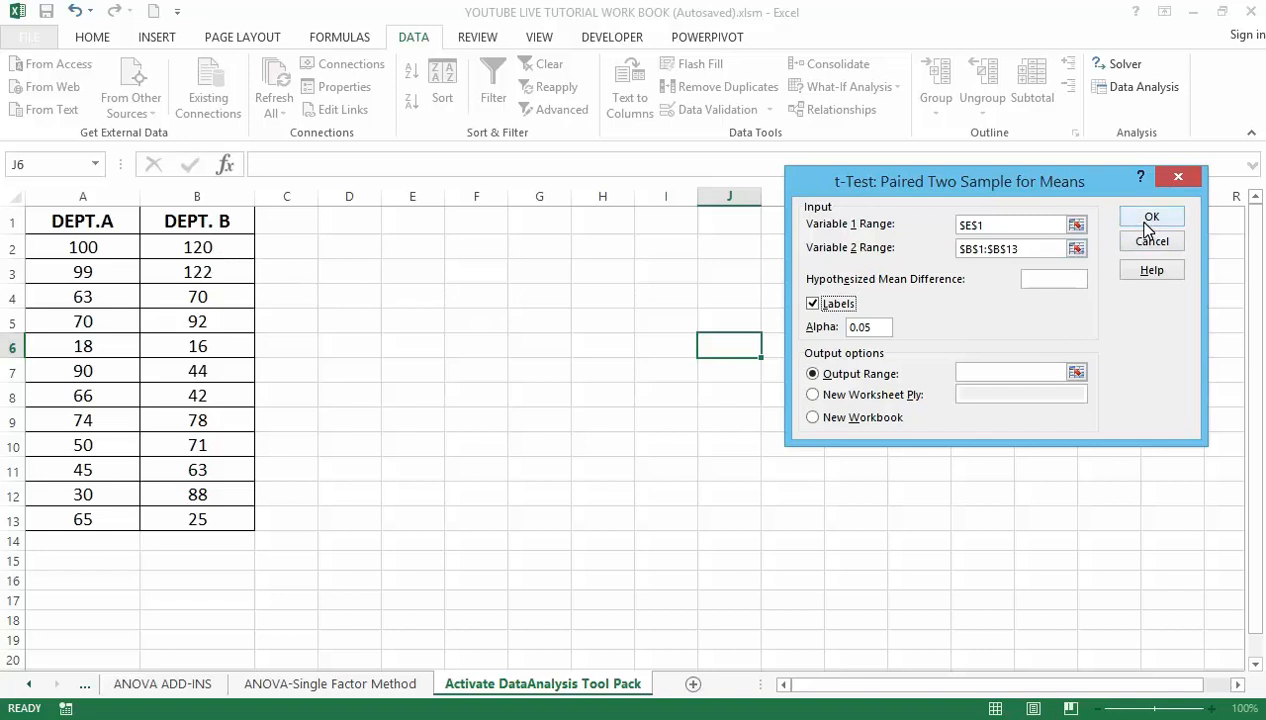
pyautogui.click(995, 225)
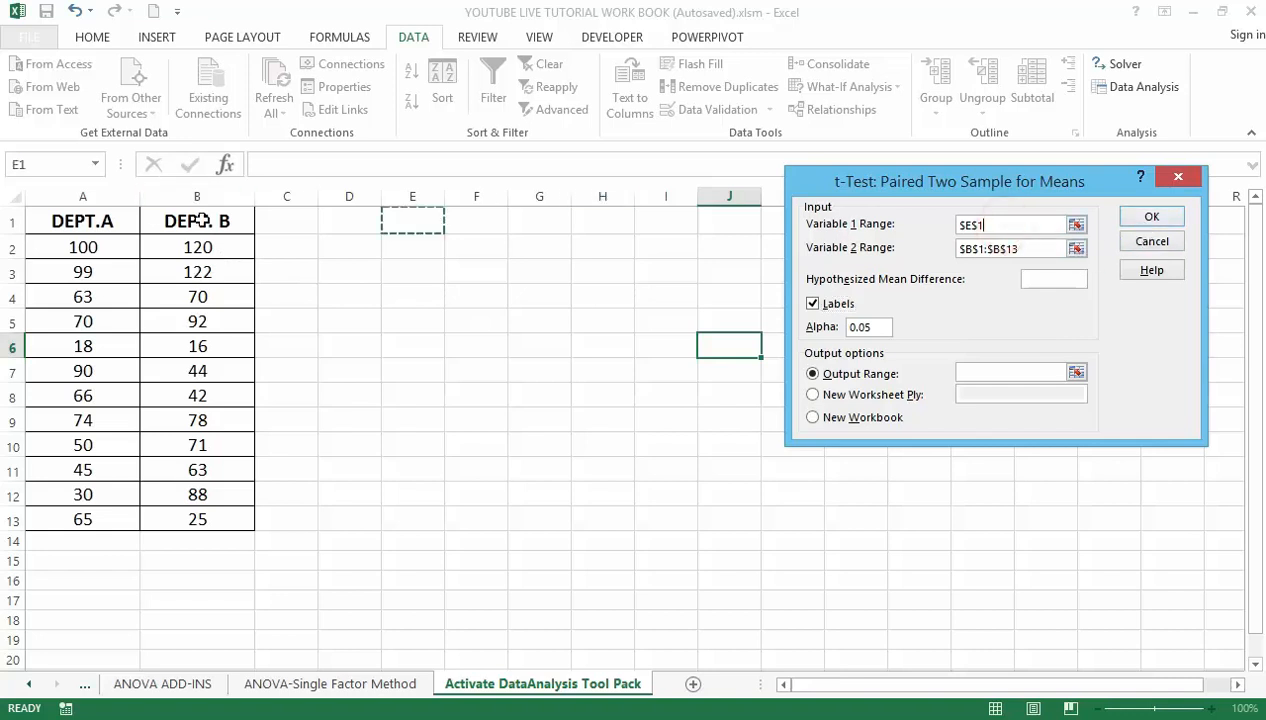
pyautogui.moveTo(989, 226); pyautogui.dragTo(940, 227)
pyautogui.moveTo(100, 220); pyautogui.dragTo(73, 519)
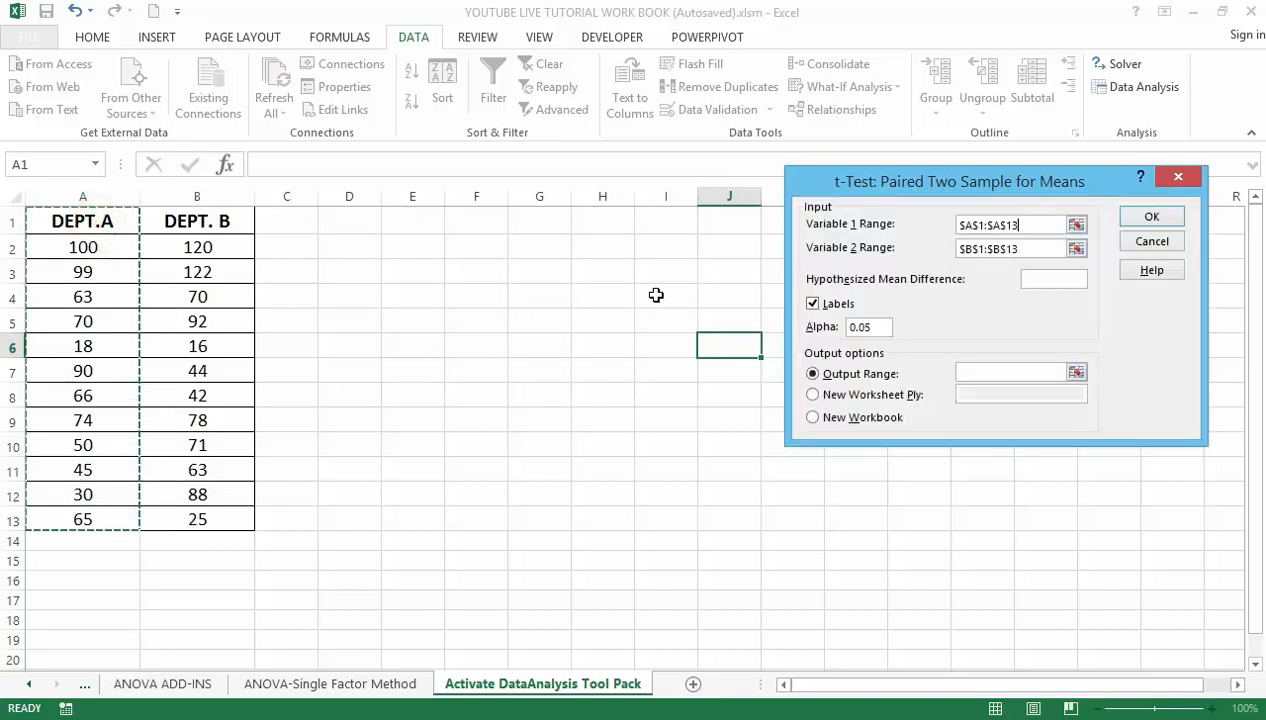
pyautogui.click(1152, 218)
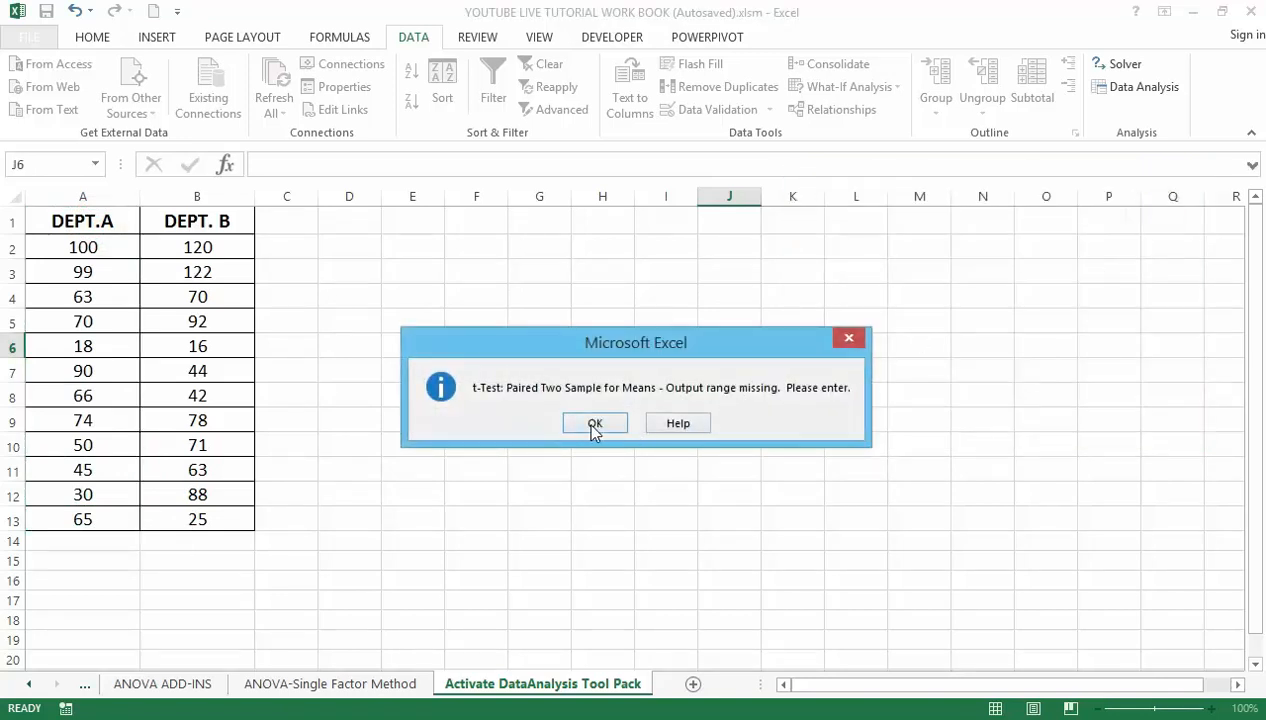
pyautogui.click(594, 424)
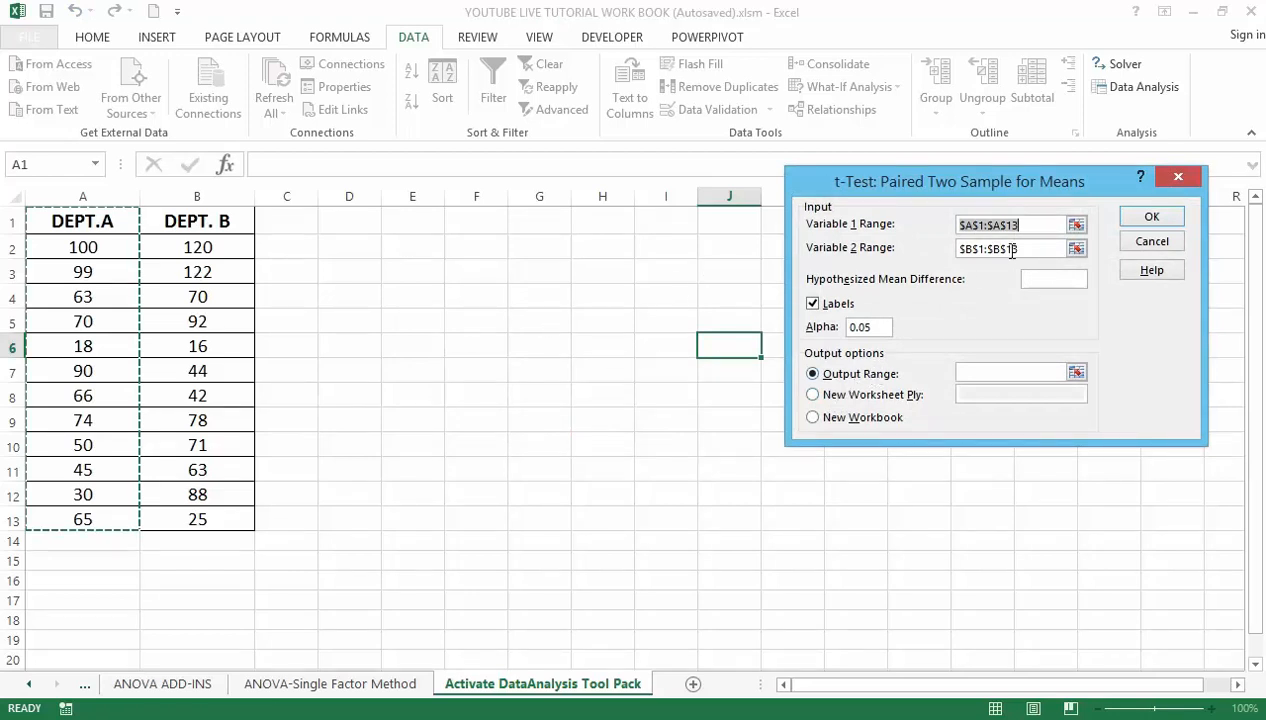
# - Re-enter $A$1:$A$13 and $B$1:$B$13 as the two variable ranges and try to run the t-test without an output location
pyautogui.press('BackSpace')
pyautogui.moveTo(100, 218); pyautogui.dragTo(78, 518)
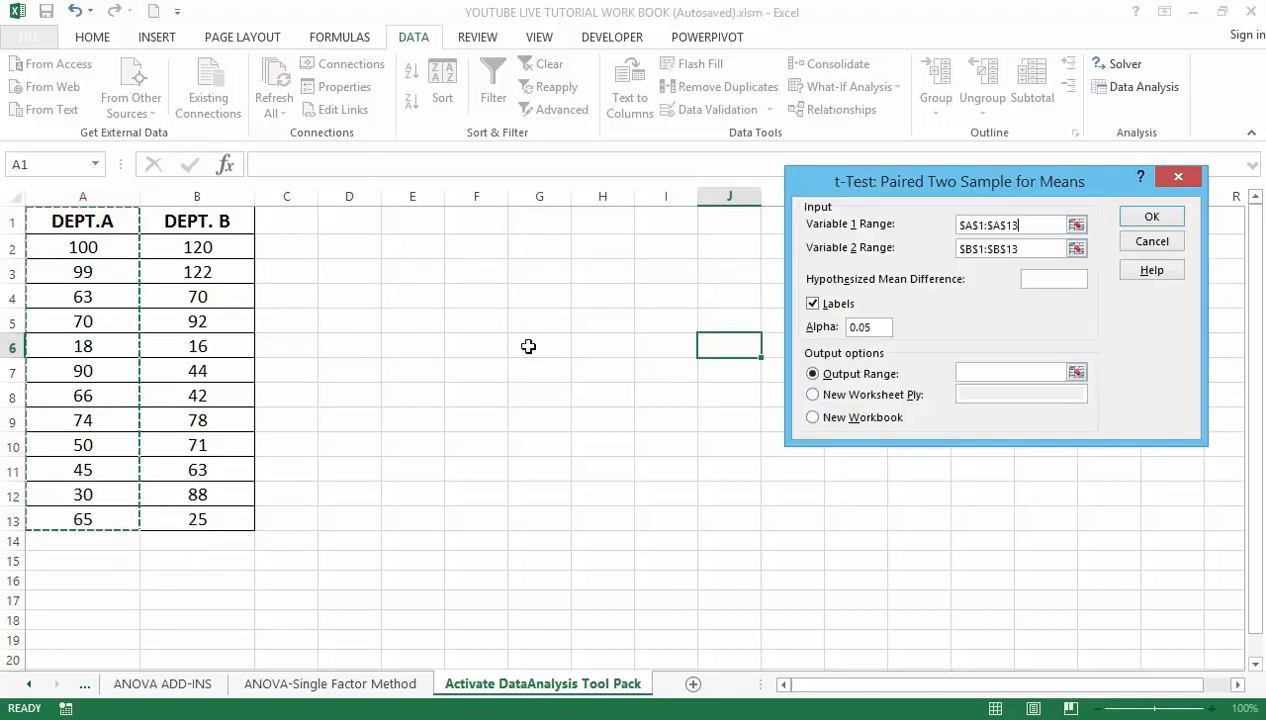
pyautogui.click(1030, 248)
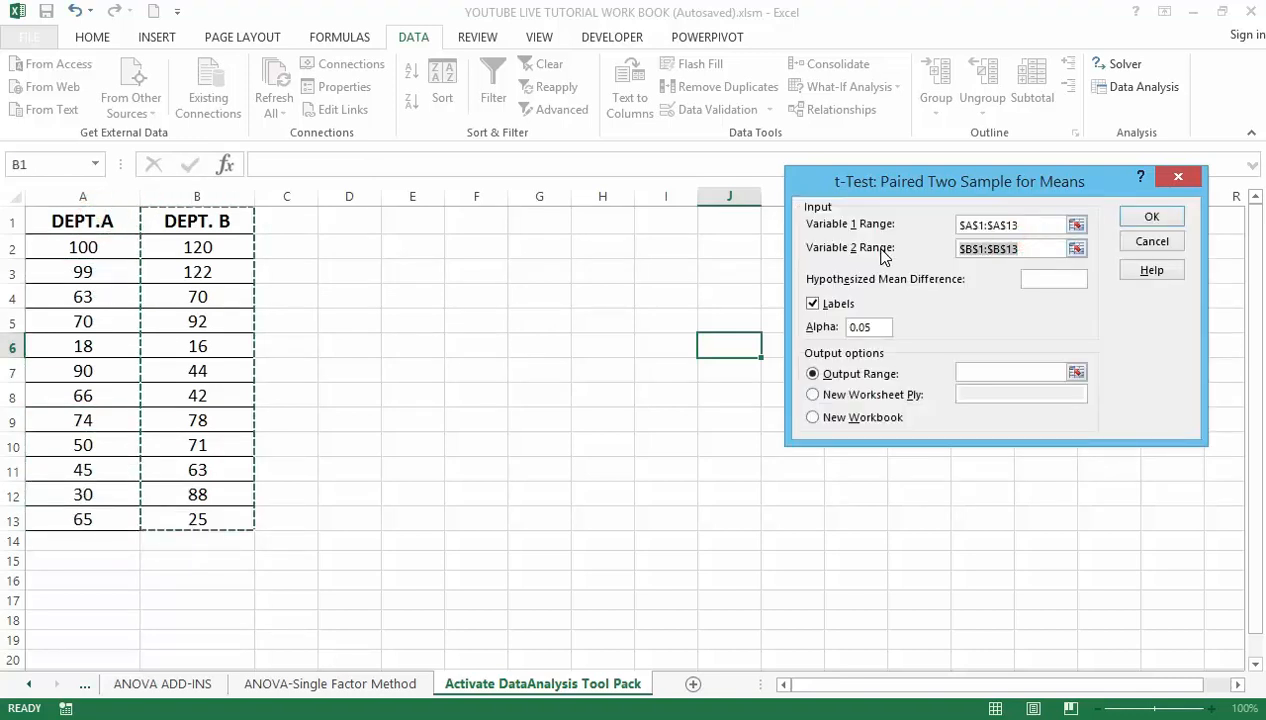
pyautogui.press('BackSpace')
pyautogui.click(200, 220)
pyautogui.moveTo(200, 220); pyautogui.dragTo(170, 519)
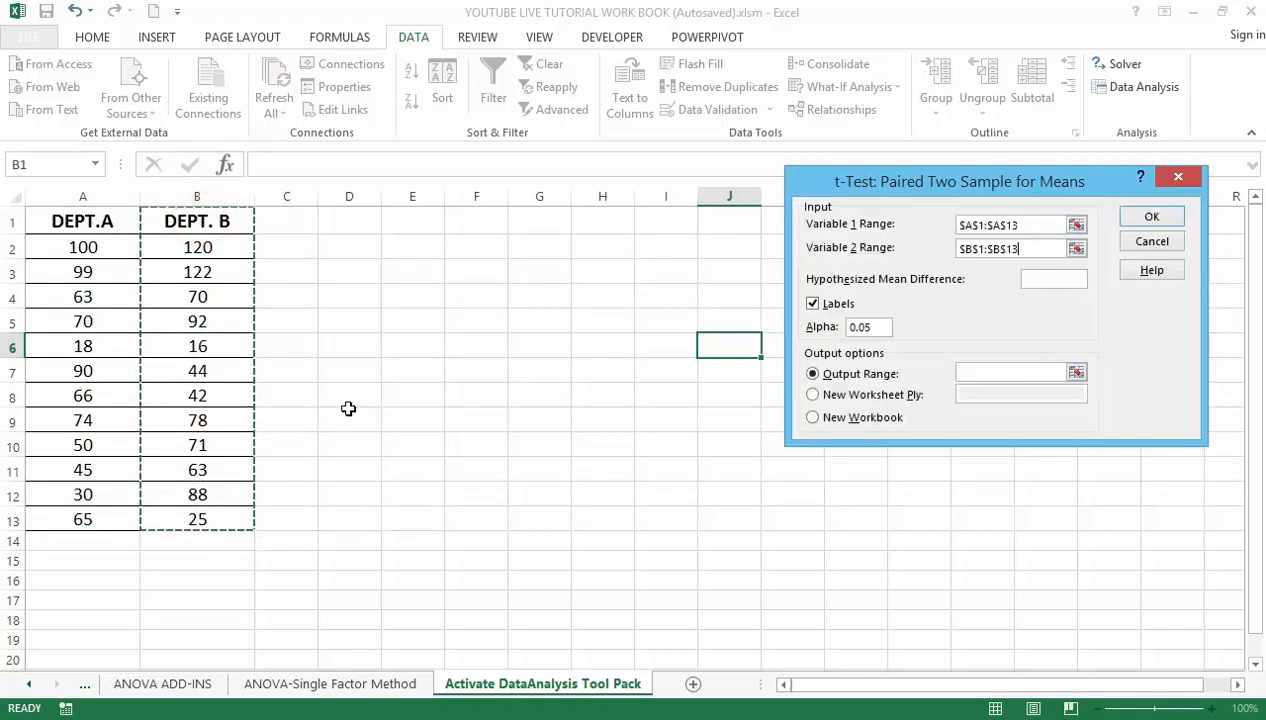
pyautogui.click(1152, 219)
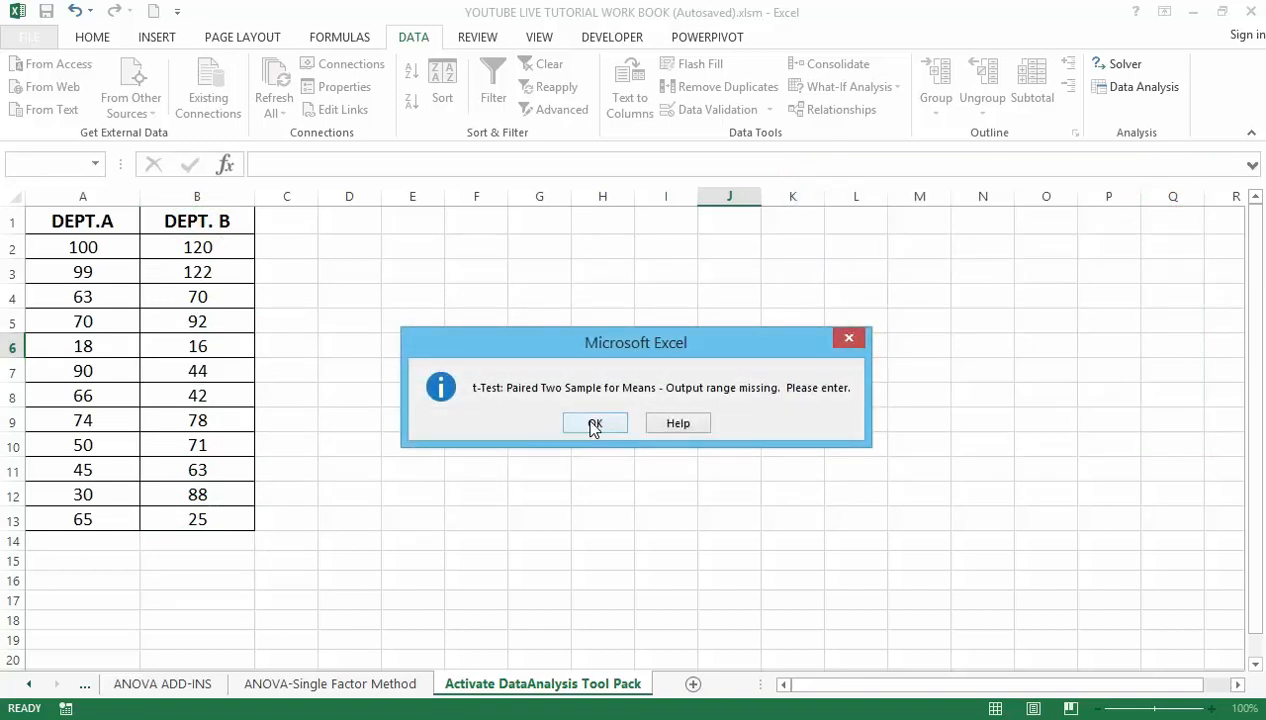
pyautogui.click(591, 426)
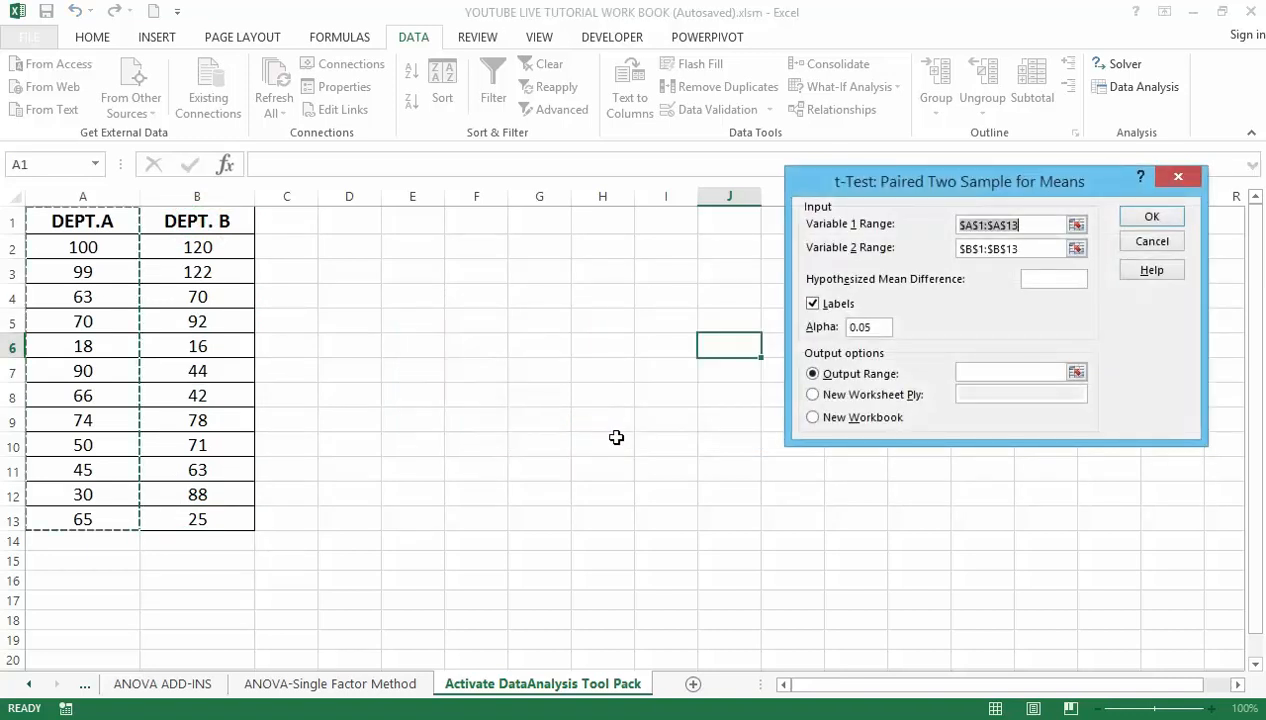
# - Set the Output Range to $E$1 and run the paired t-test
pyautogui.click(990, 372)
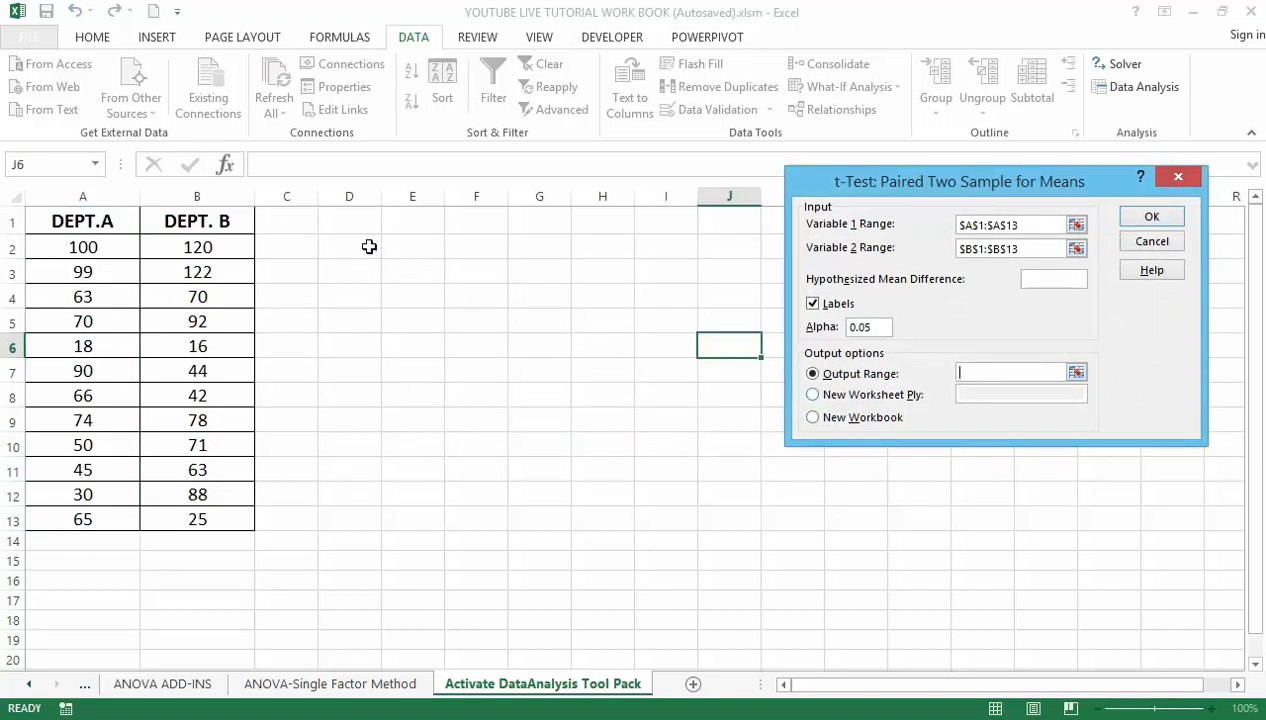
pyautogui.click(402, 216)
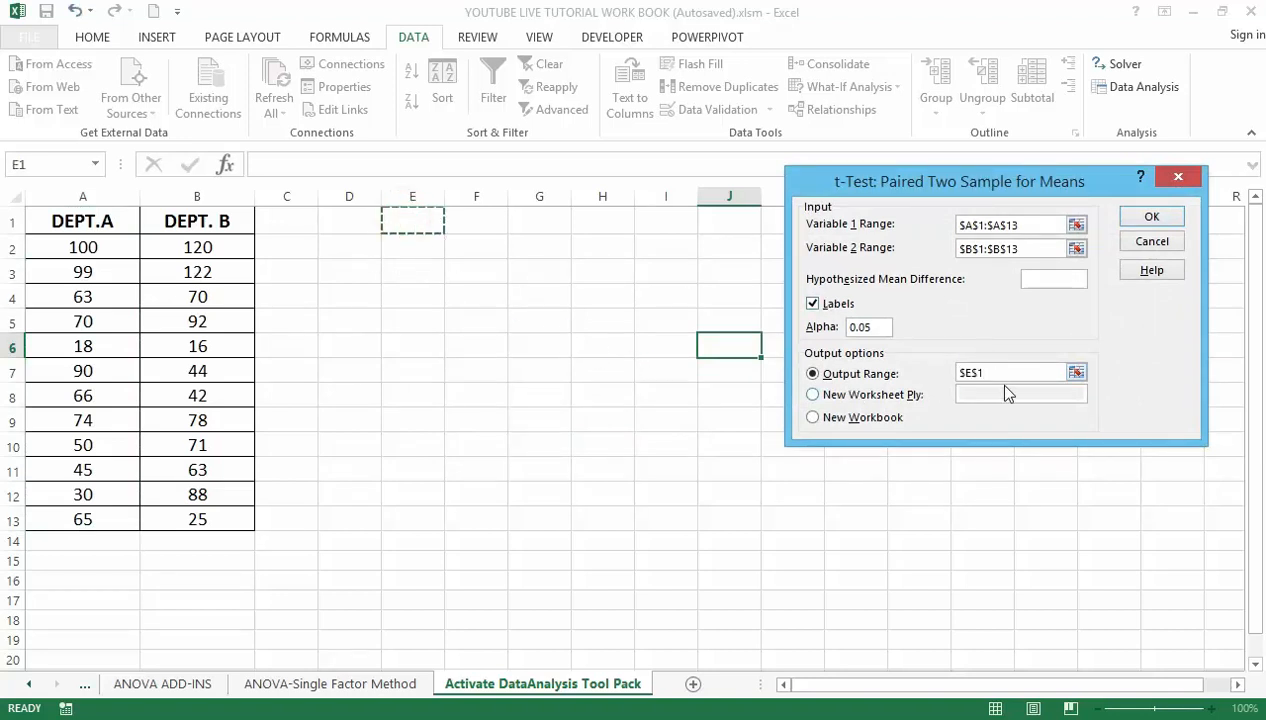
pyautogui.click(1141, 219)
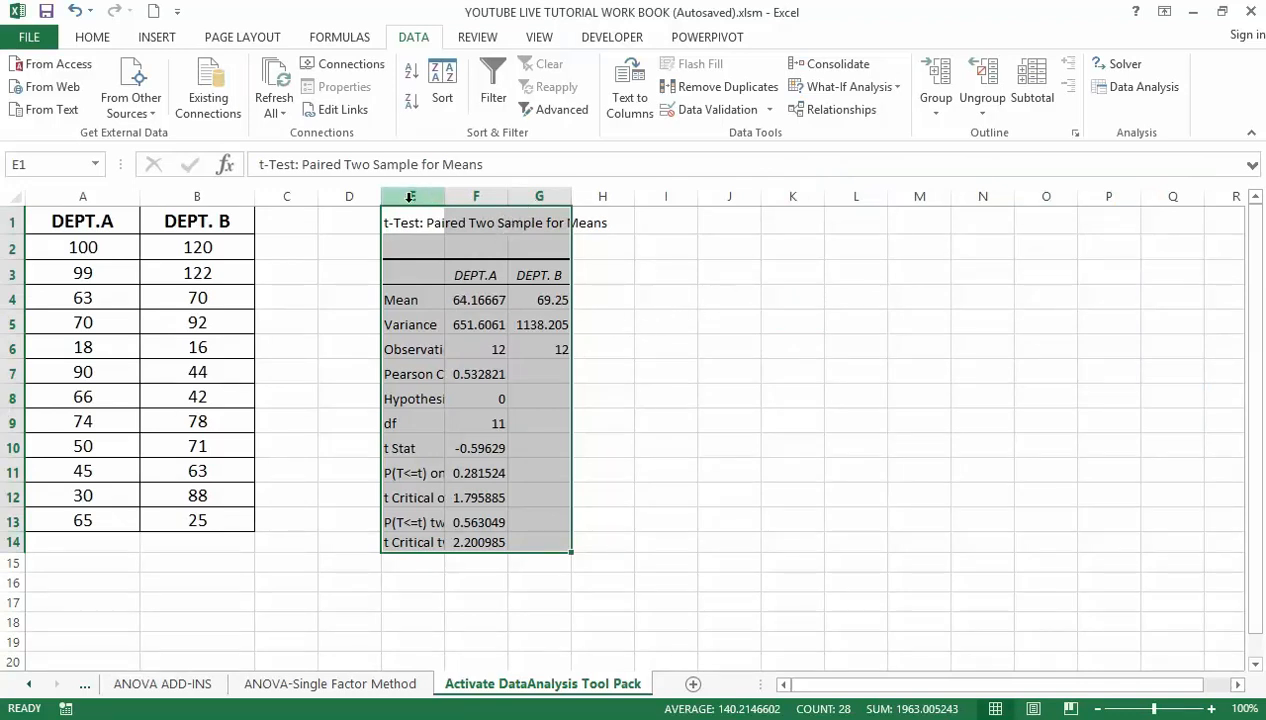
# - Widen columns E through G together so the t-test result labels and values are readable
pyautogui.click(447, 221)
pyautogui.moveTo(402, 199); pyautogui.dragTo(537, 211)
pyautogui.moveTo(445, 197); pyautogui.dragTo(541, 197)
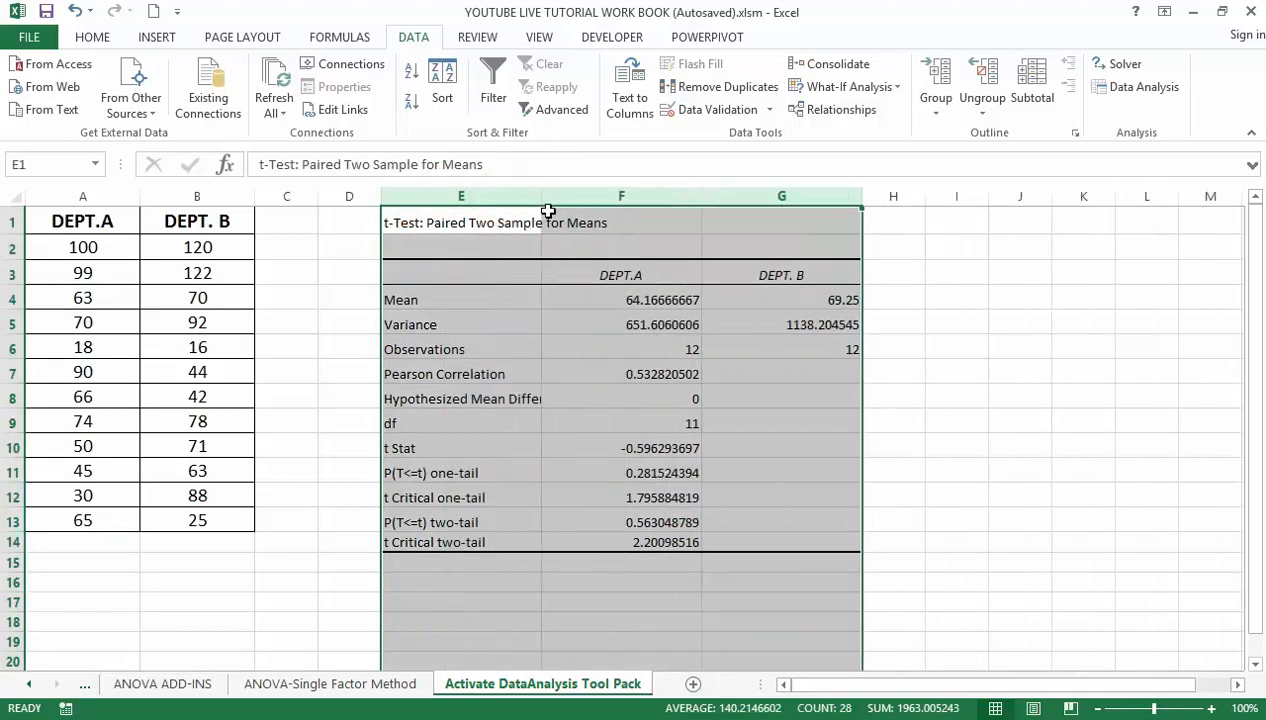